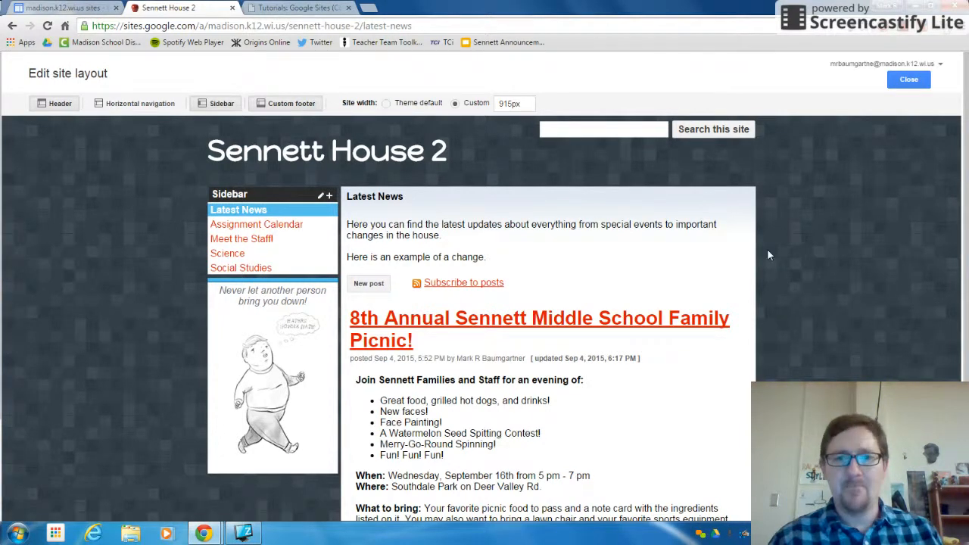
scroll(767, 255, "down", 2)
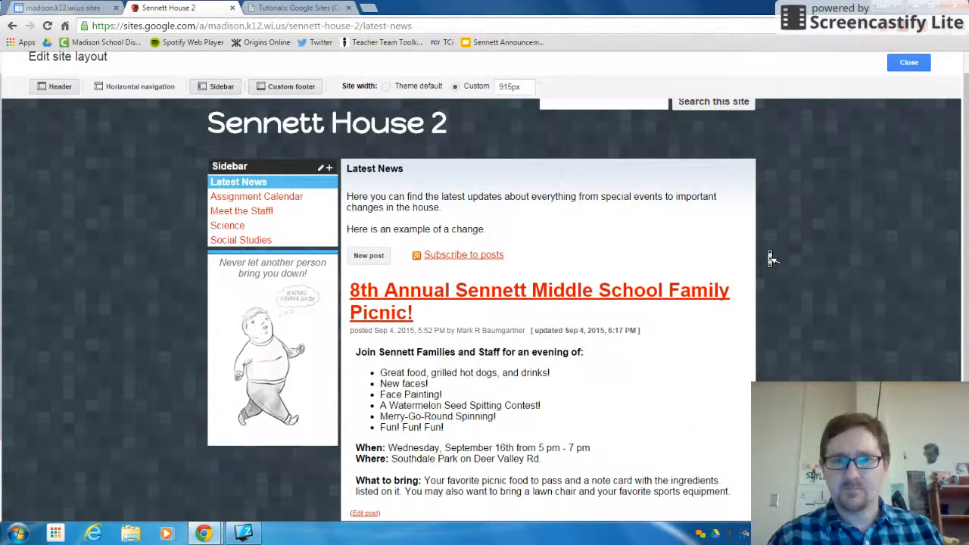
scroll(768, 253, "up", 2)
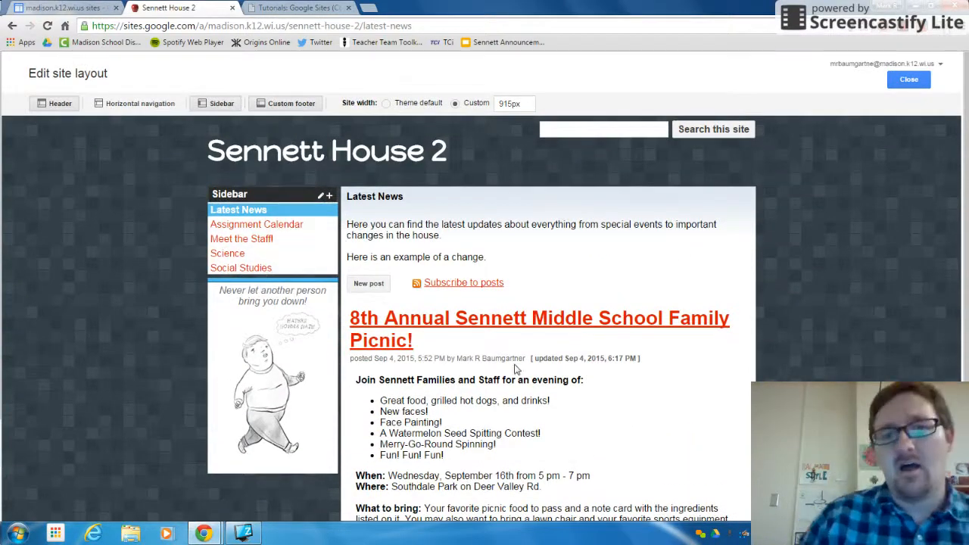
mouse_move(333, 320)
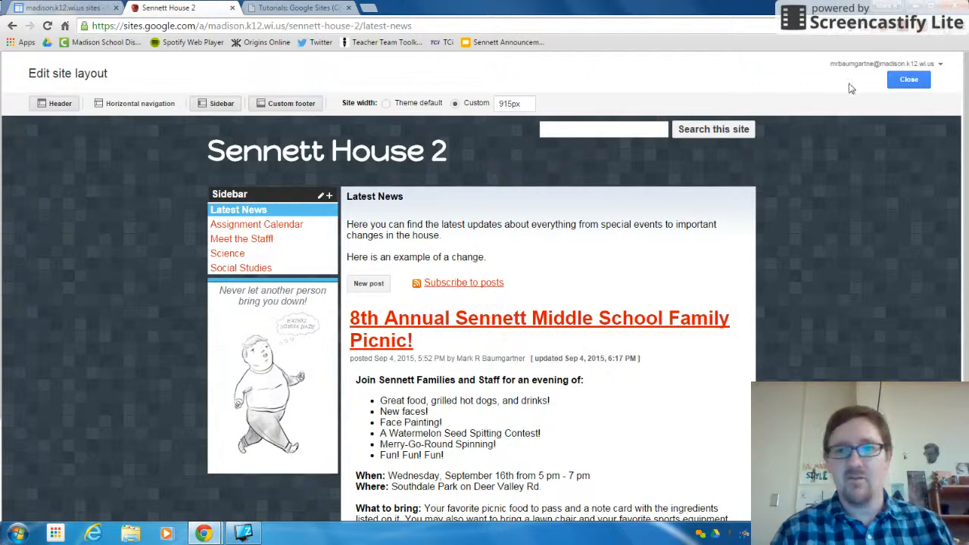
Close the site layout editor and start a new page named "English/Language Arts".
left_click(904, 81)
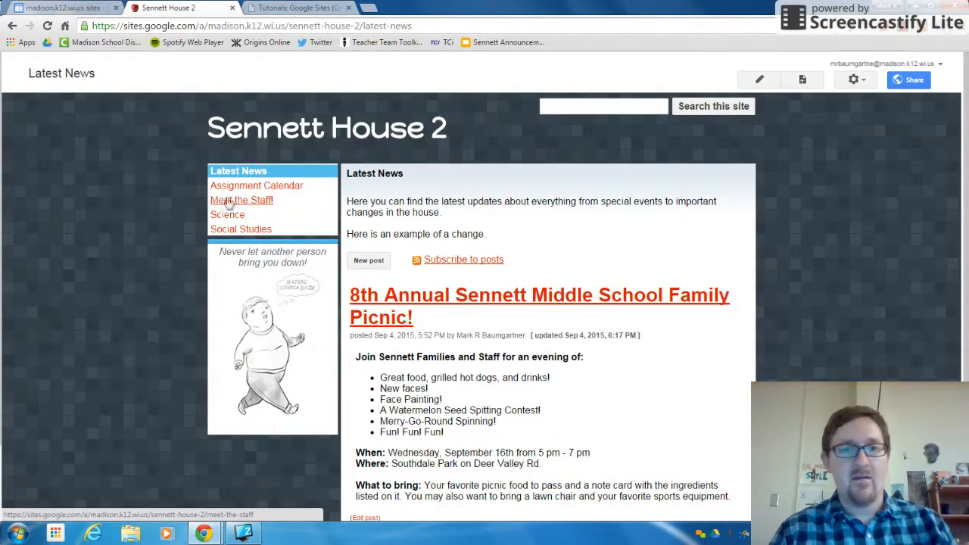
left_click(802, 80)
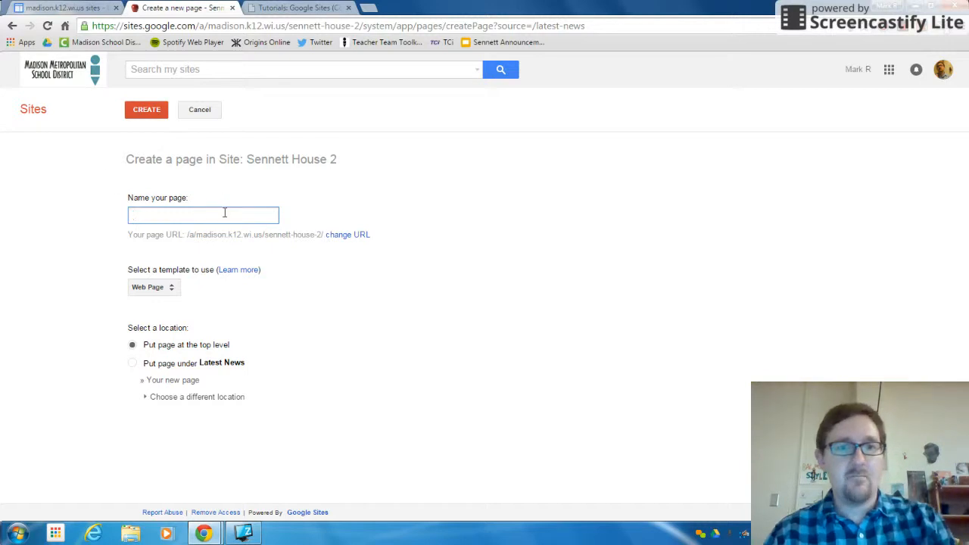
type("ELA")
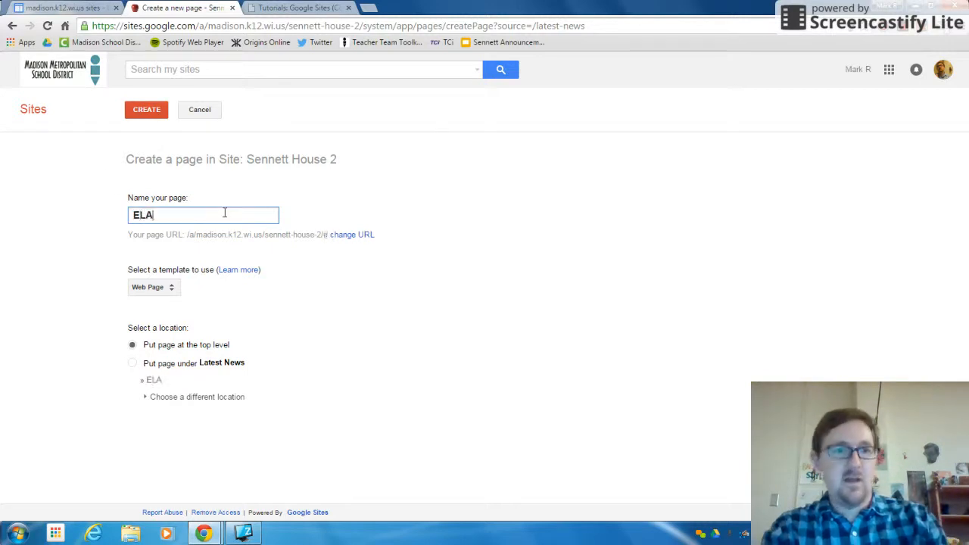
type("nglish ")
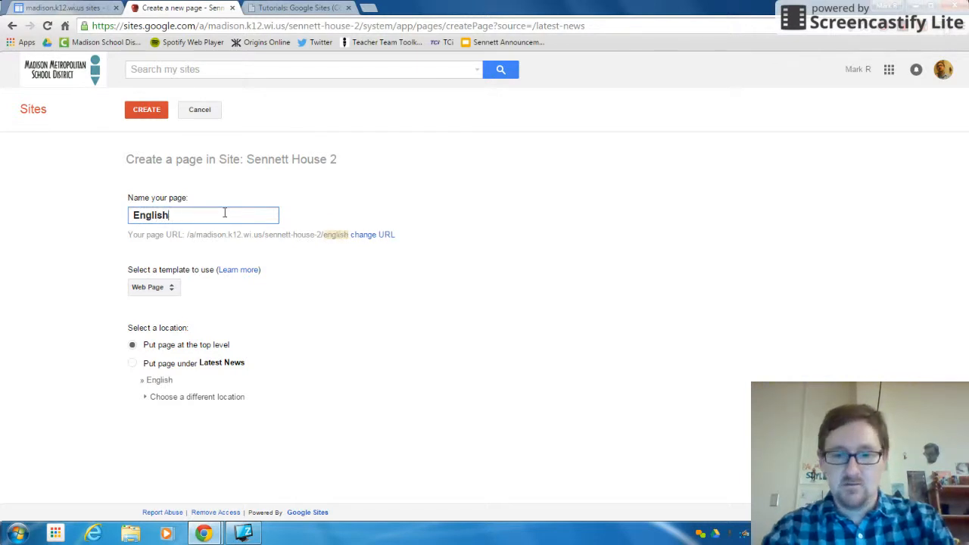
type("Language ARts")
key("BackSpace")
key("BackSpace")
key("BackSpace")
type("rts")
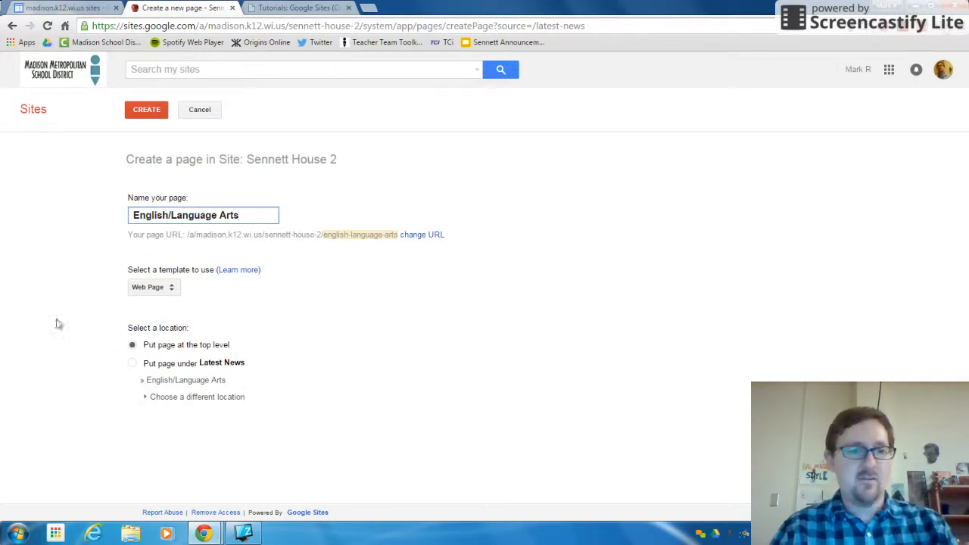
Create the page at the site's top level and enter the body text "More information coming soon!".
left_click(133, 346)
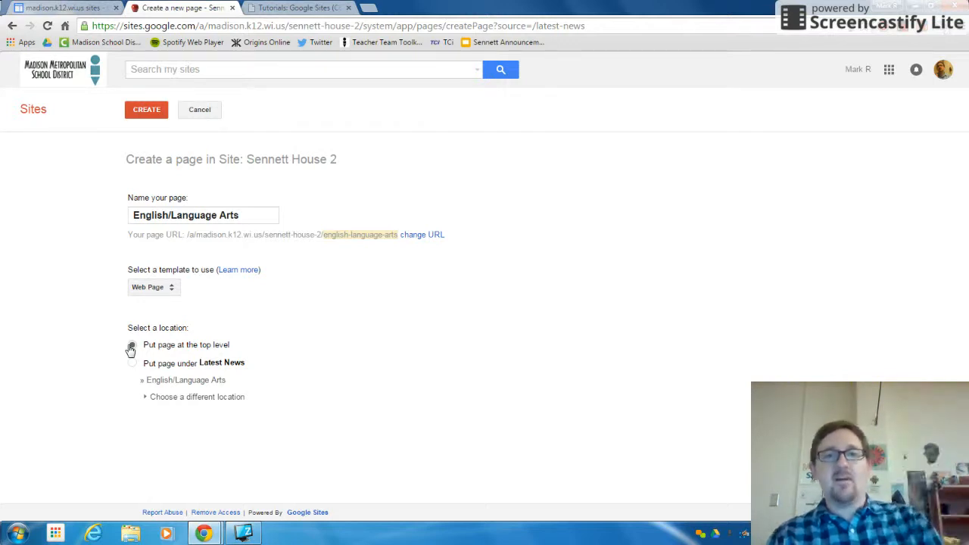
left_click(132, 346)
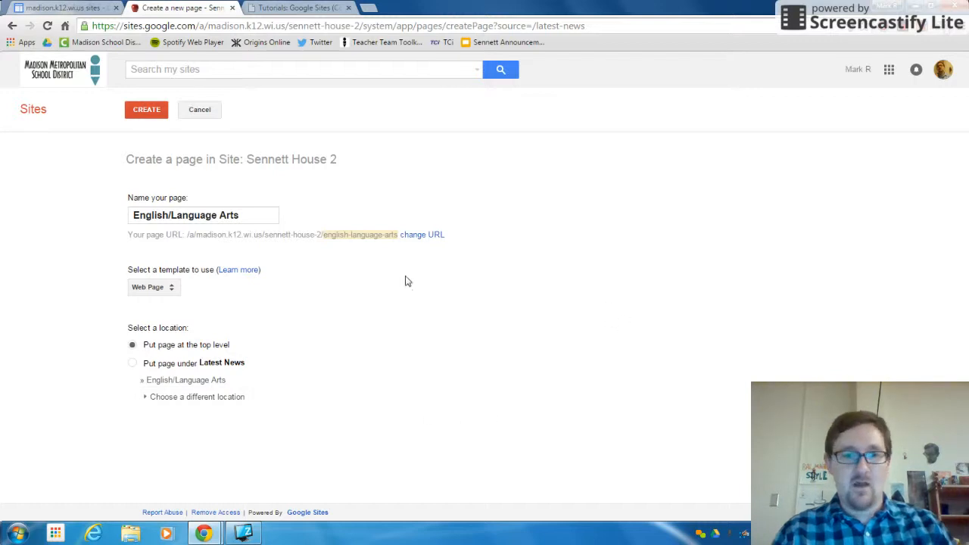
left_click(146, 111)
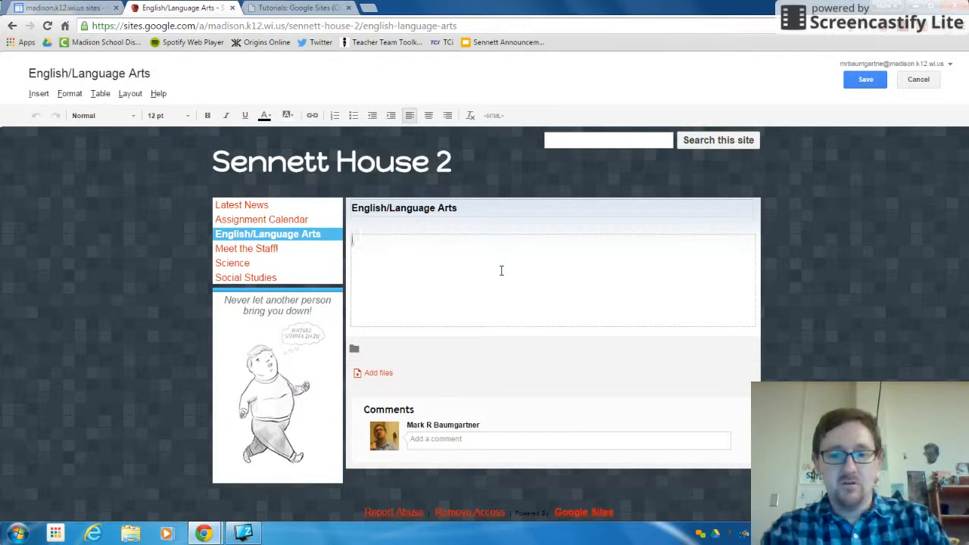
type("More information coming soon!")
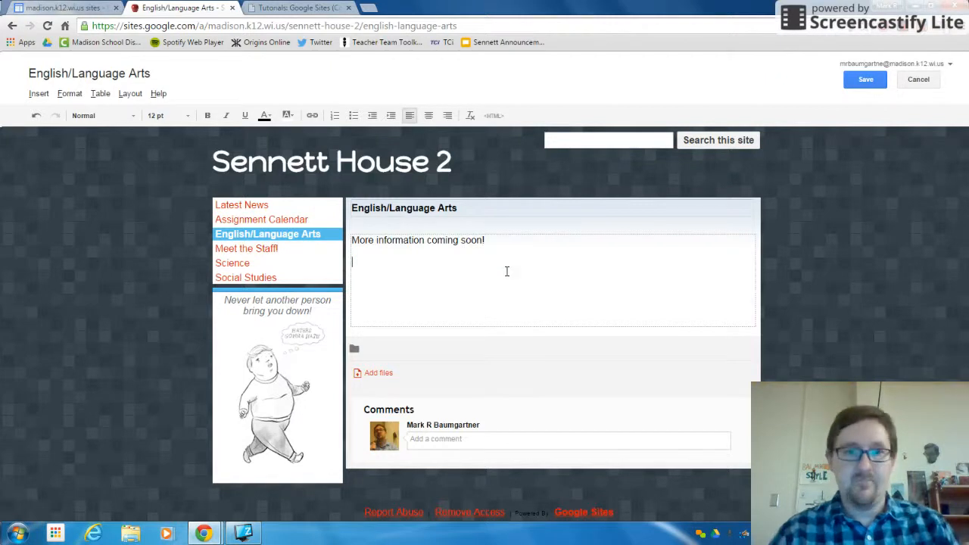
left_click(38, 94)
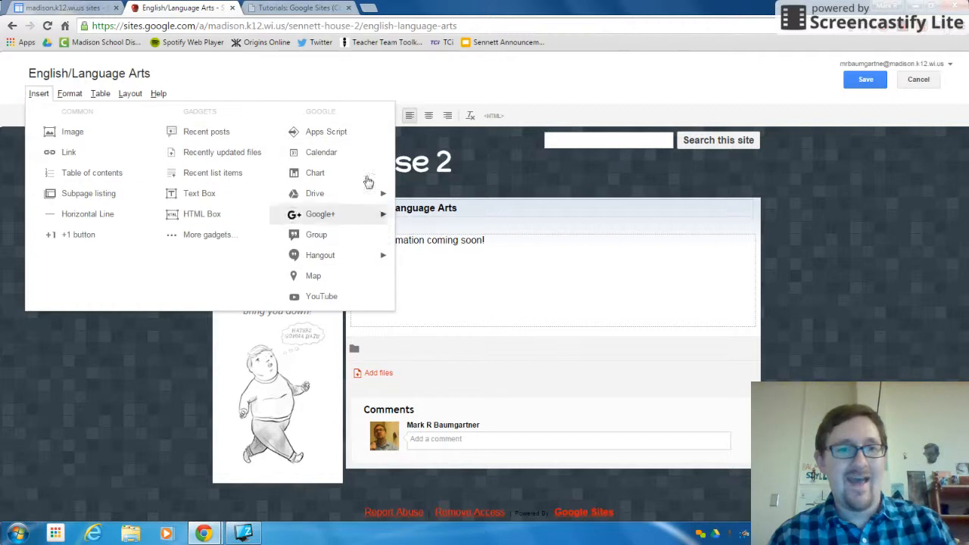
left_click(104, 116)
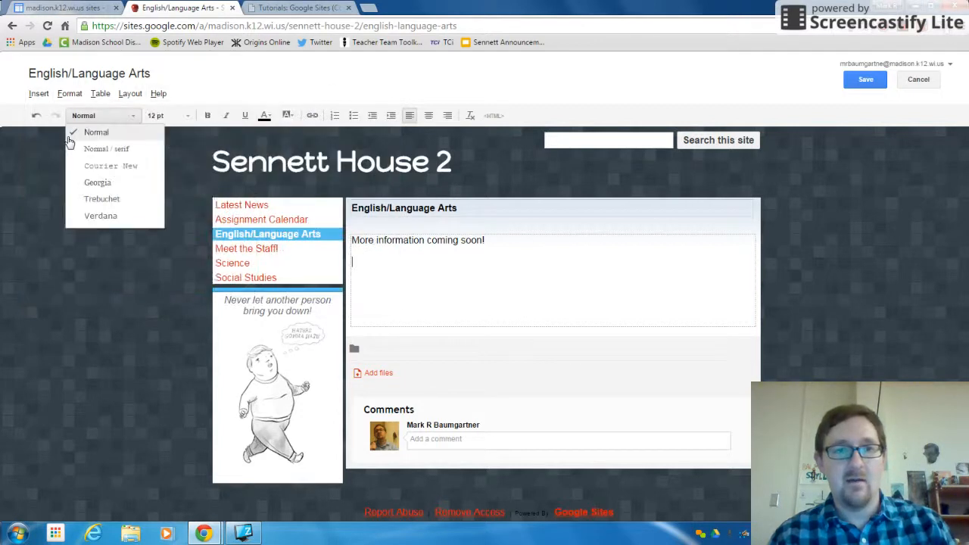
left_click(160, 115)
left_click(103, 116)
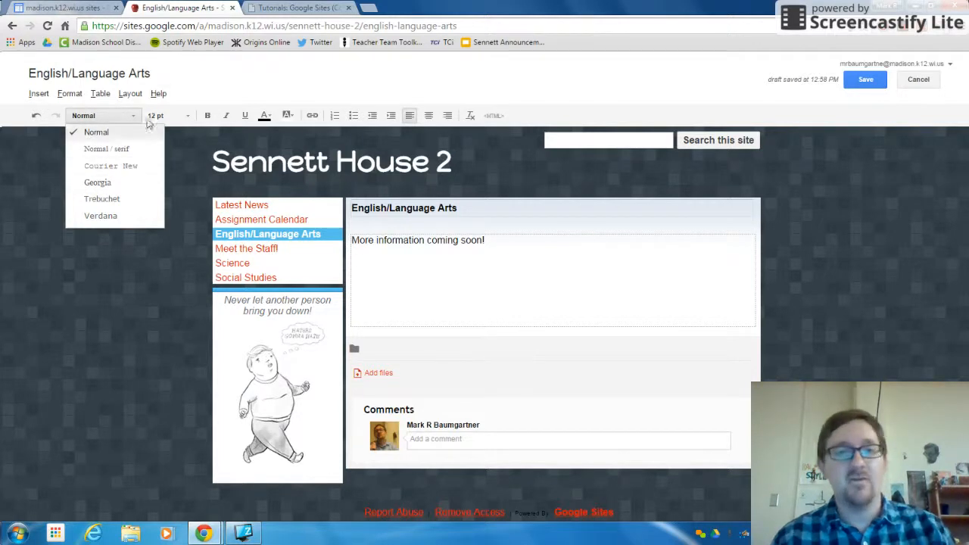
left_click(158, 93)
left_click(162, 170)
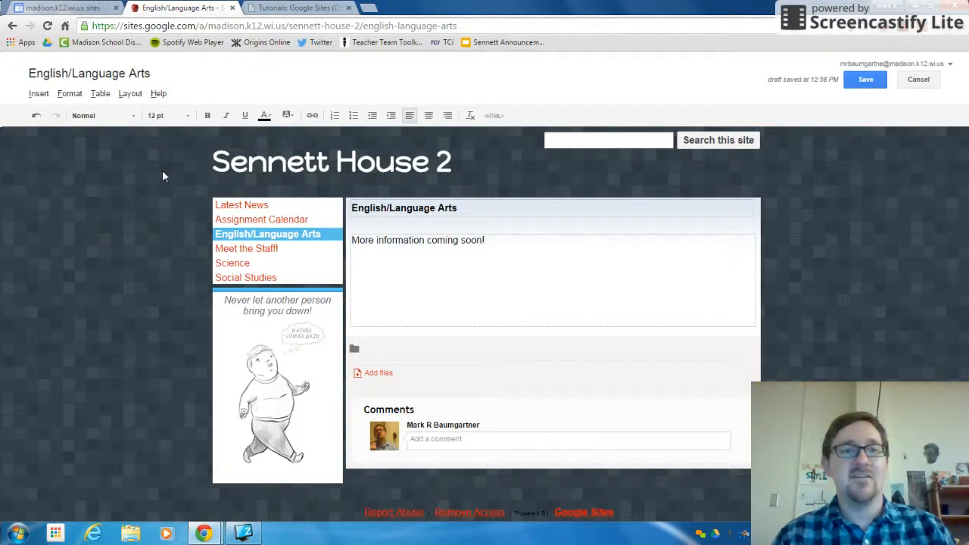
left_click(175, 115)
left_click(174, 115)
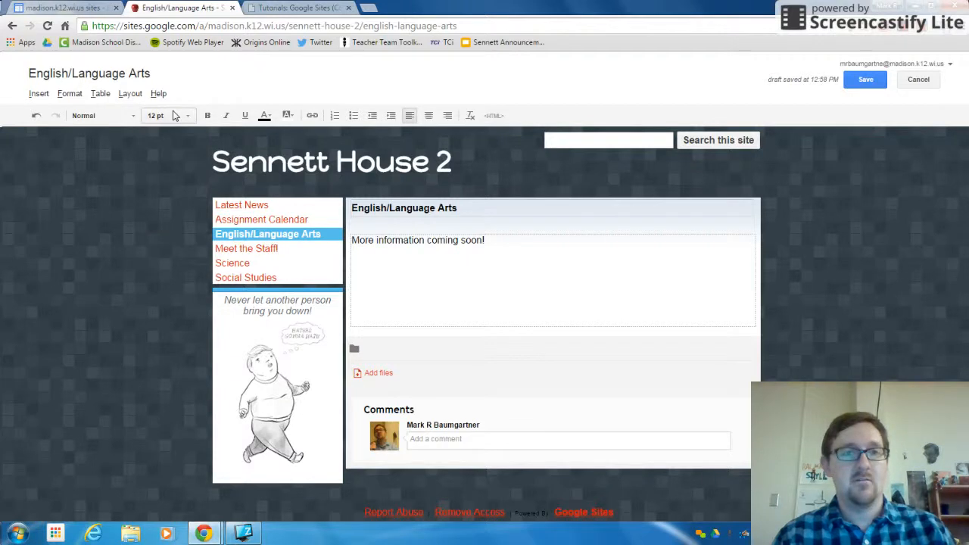
Try the Two column (simple) and One column layouts on the English/Language Arts page.
left_click(129, 94)
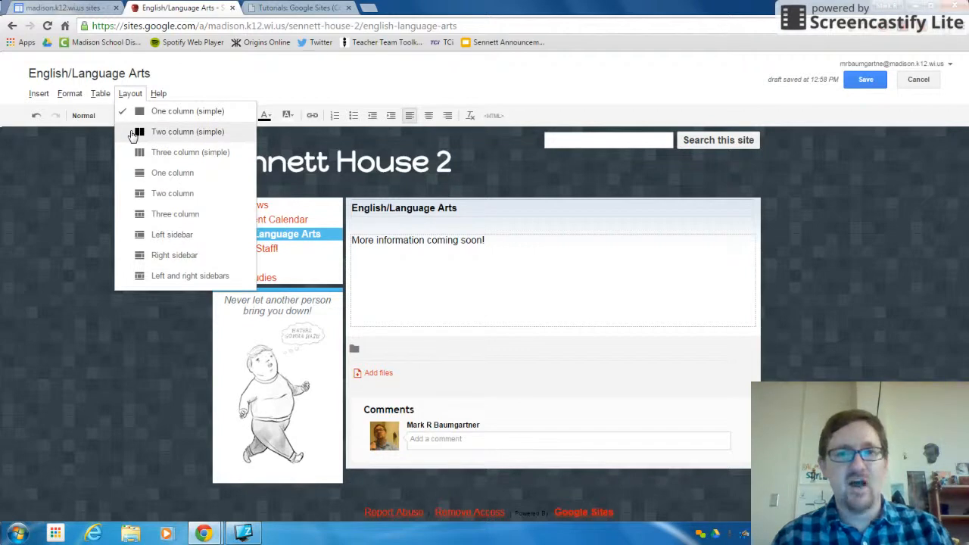
left_click(131, 133)
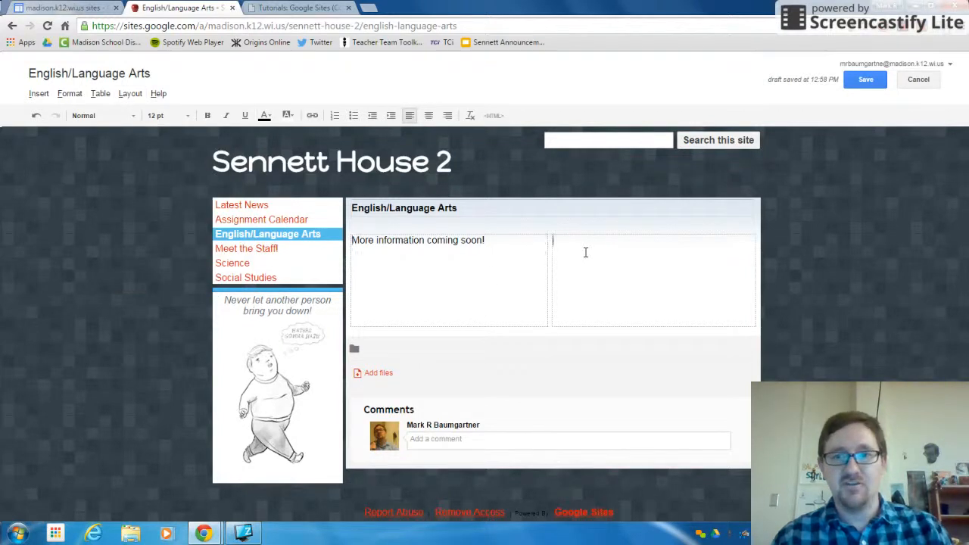
left_click(129, 95)
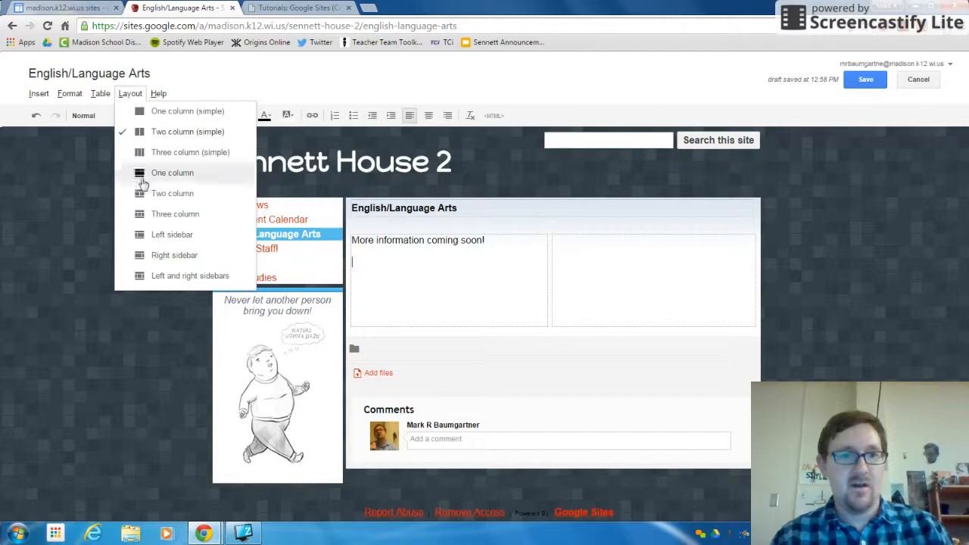
left_click(143, 174)
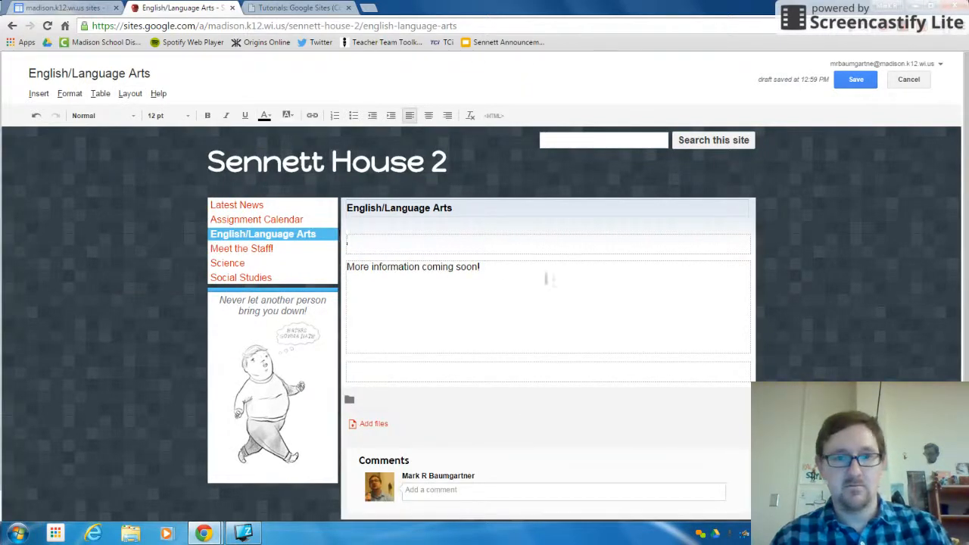
Restore the One column (simple) layout without a blank line above the text, and save the page.
left_click(119, 94)
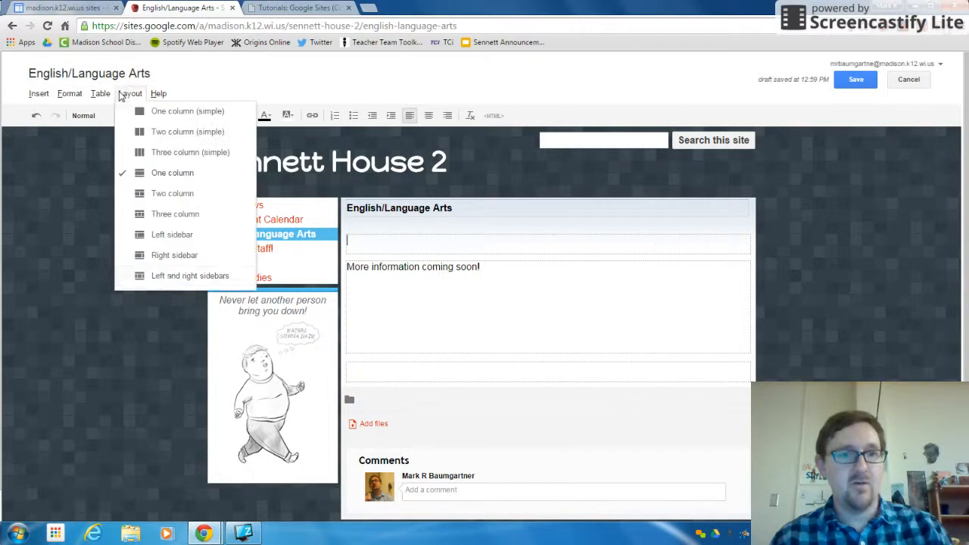
left_click(158, 114)
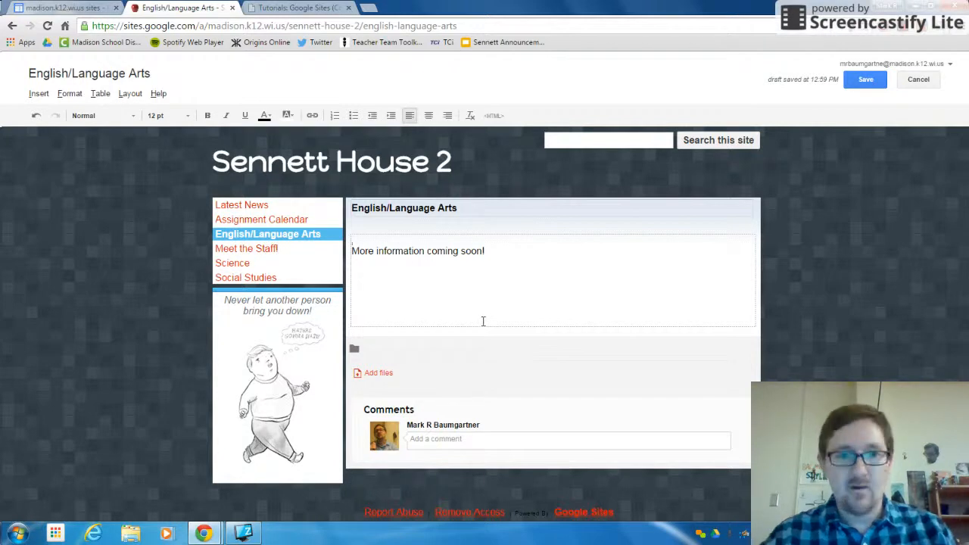
key("Delete")
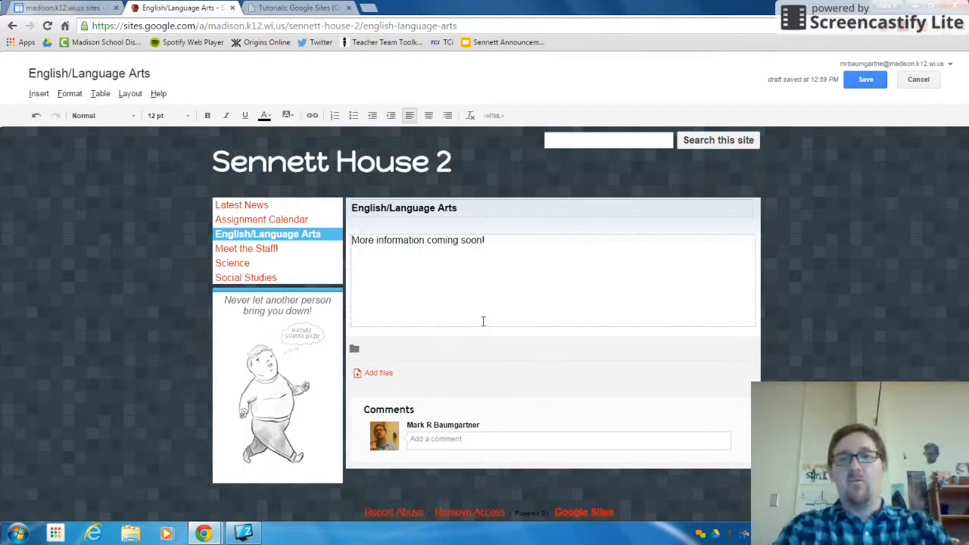
left_click(865, 80)
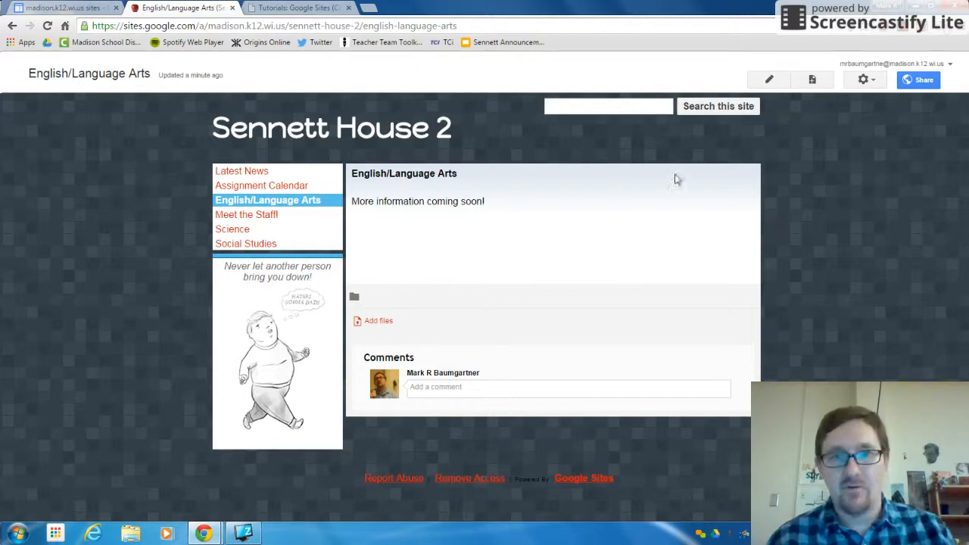
Create a new page named "Argumentative Writing" placed under English/Language Arts.
left_click(813, 80)
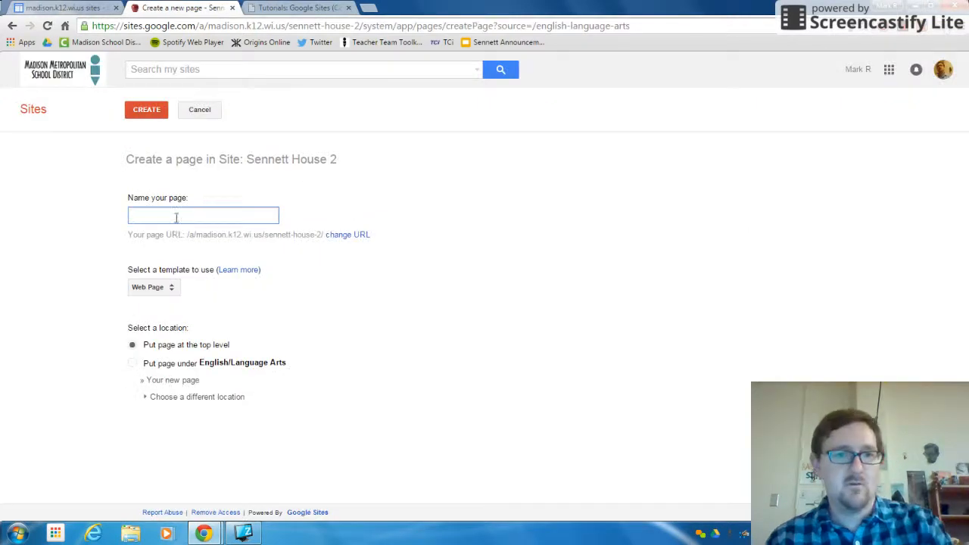
type("Argumentati")
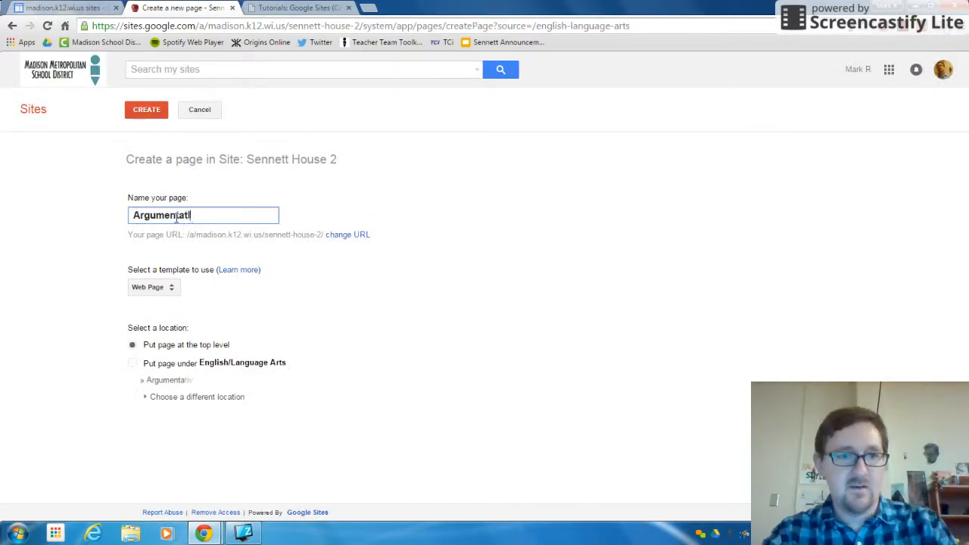
type("ve Writing")
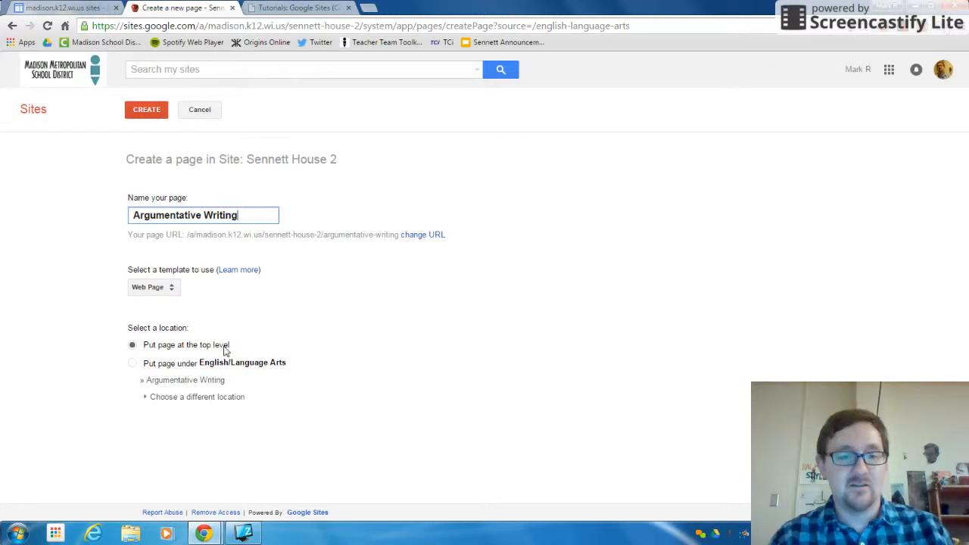
left_click(131, 364)
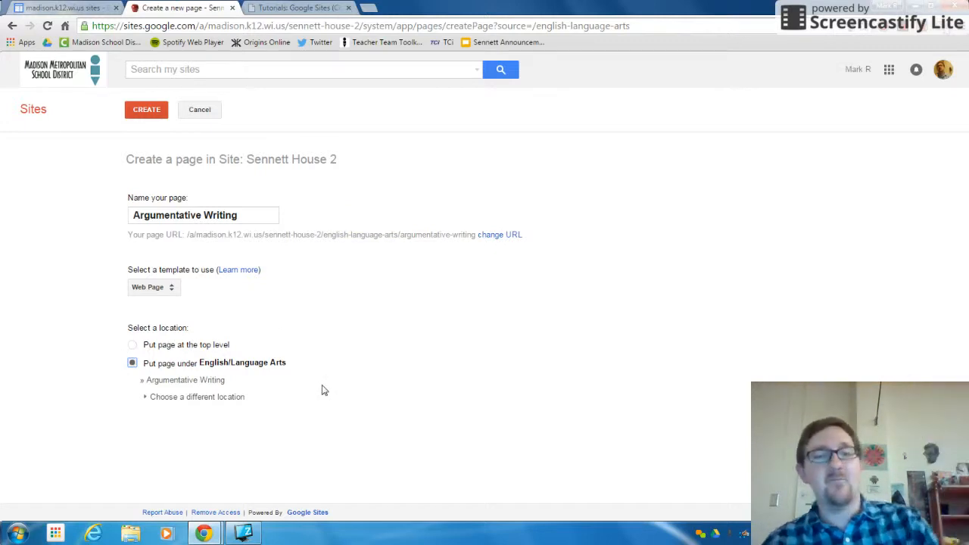
left_click(146, 110)
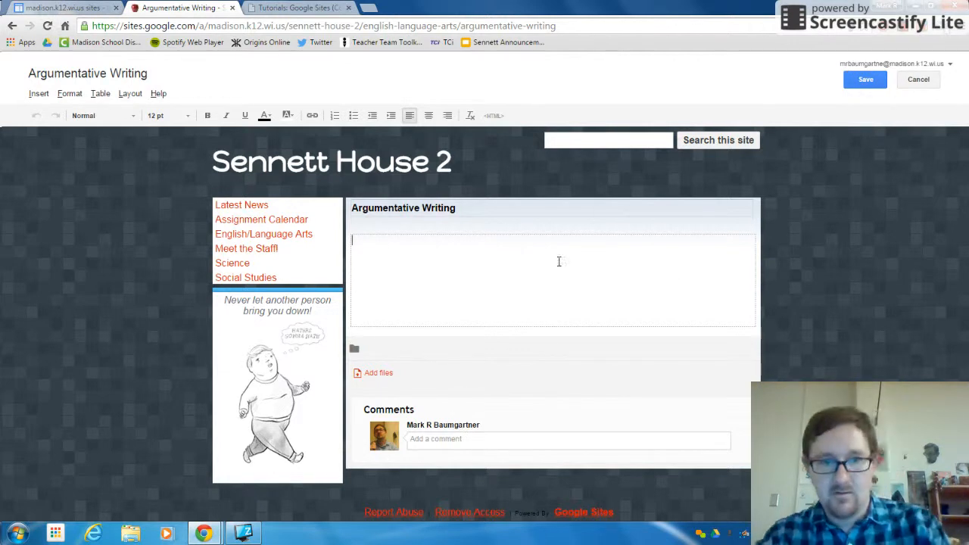
Enter "Debates are cool! Cite your sources!" as the Argumentative Writing page's body text and save the page.
type("De")
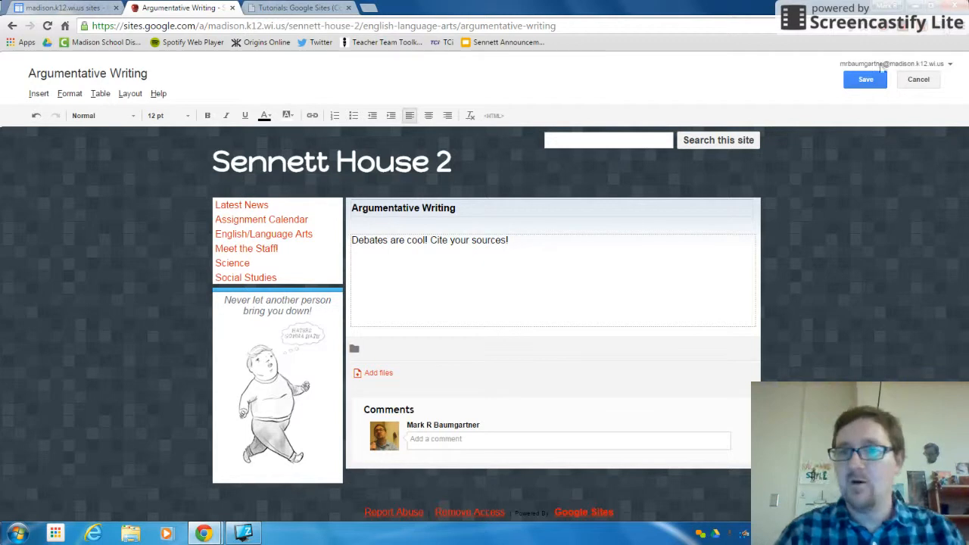
left_click(860, 82)
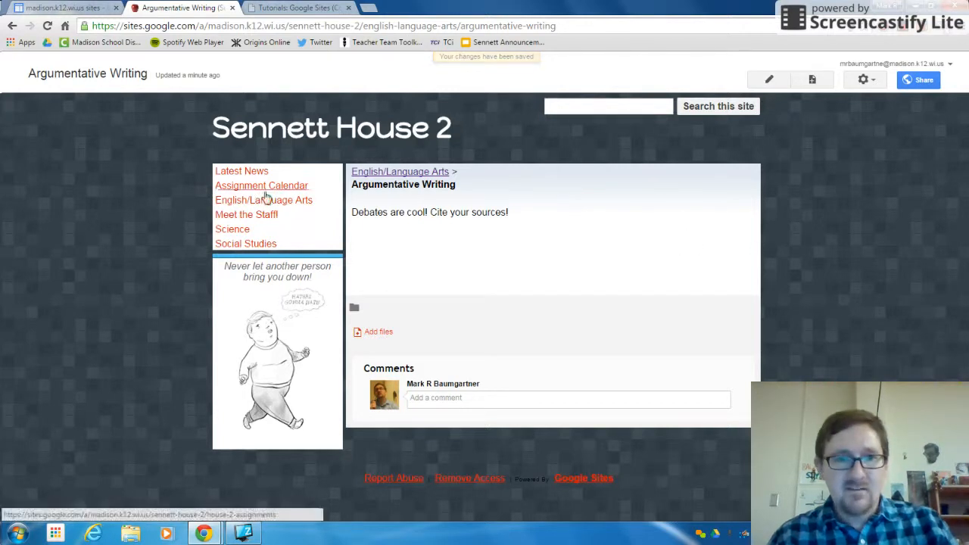
Edit the English/Language Arts page to insert a link to its Argumentative Writing subpage below the existing text.
left_click(224, 200)
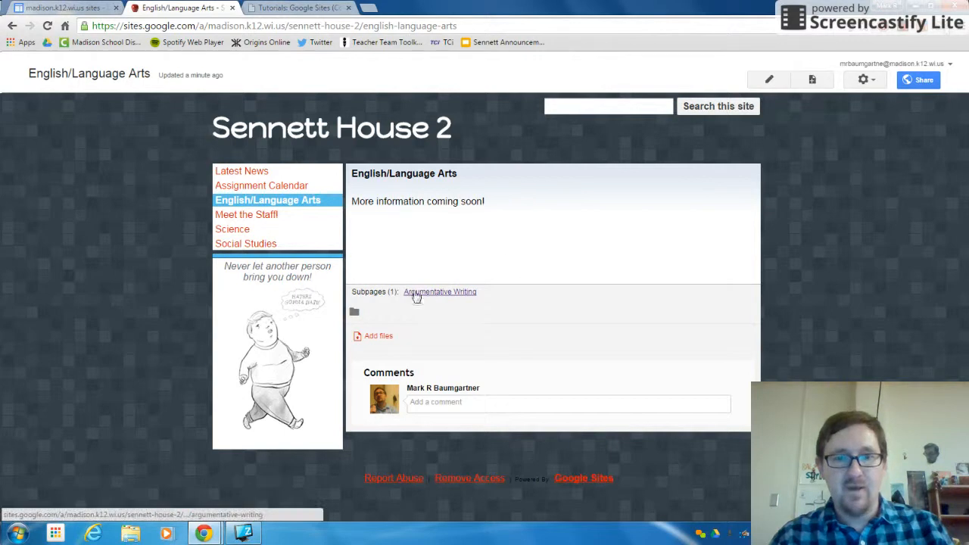
left_click(768, 80)
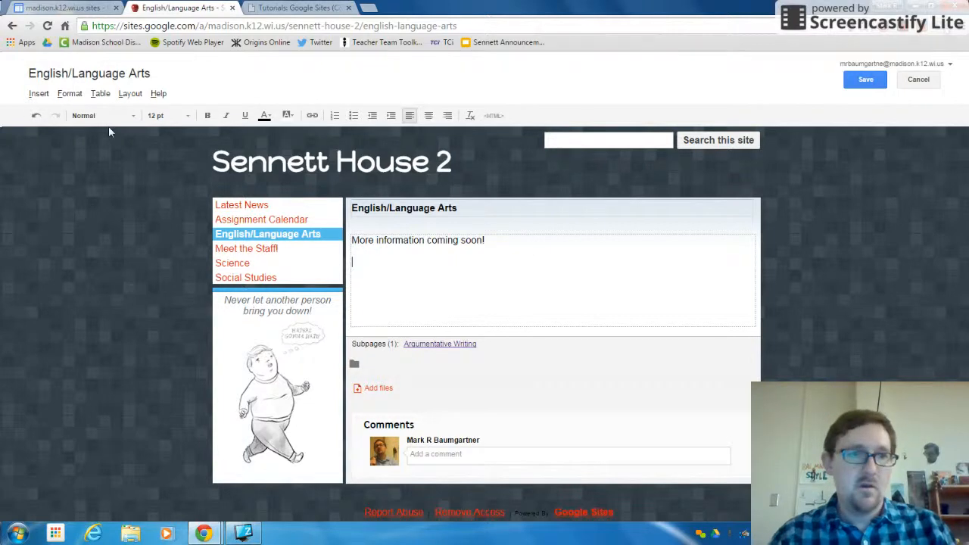
left_click(39, 94)
left_click(61, 152)
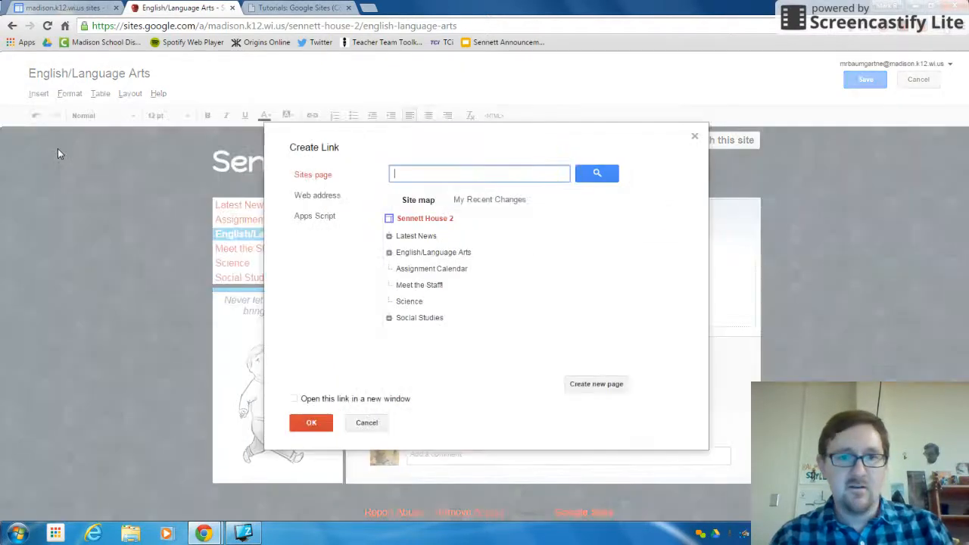
left_click(387, 255)
left_click(426, 270)
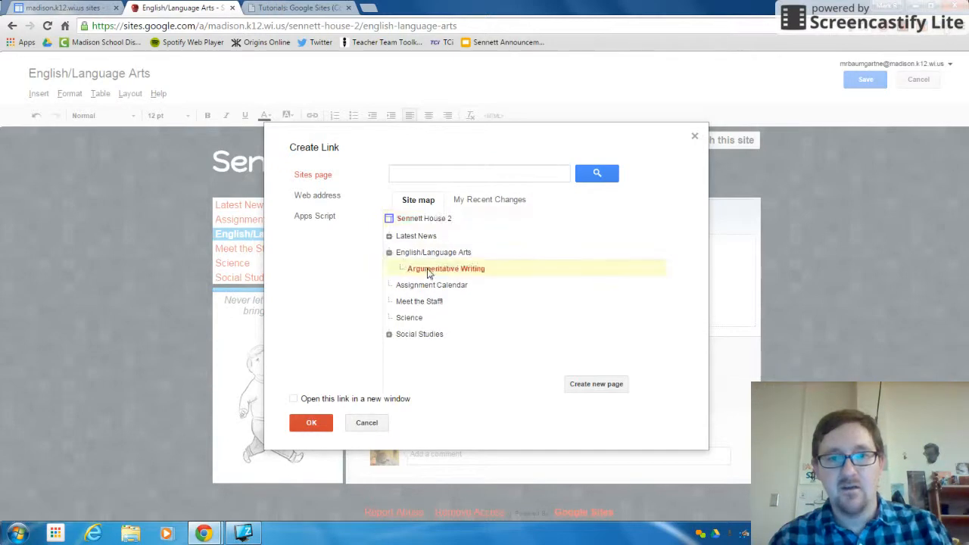
left_click(310, 424)
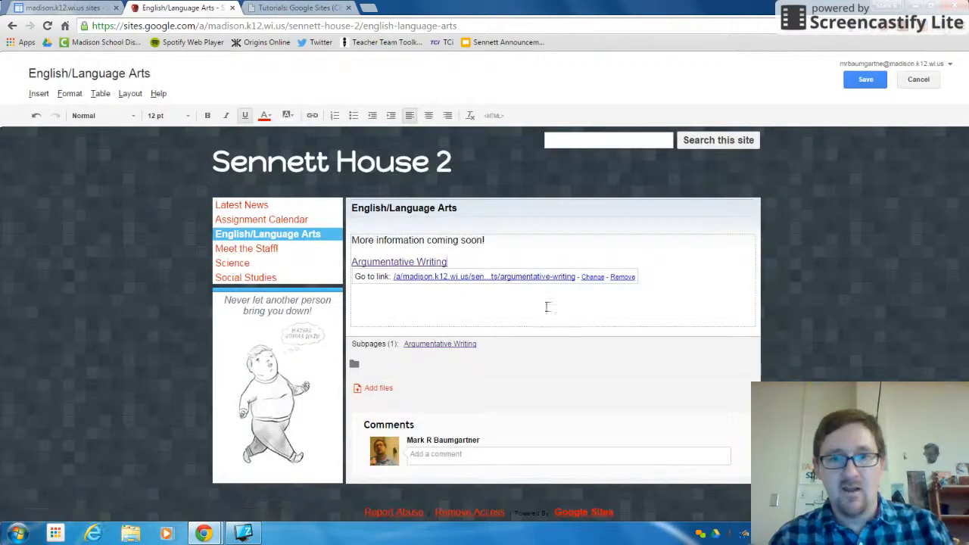
Save the English/Language Arts page and follow its Argumentative Writing link to test it.
left_click(514, 307)
left_click(865, 79)
left_click(376, 225)
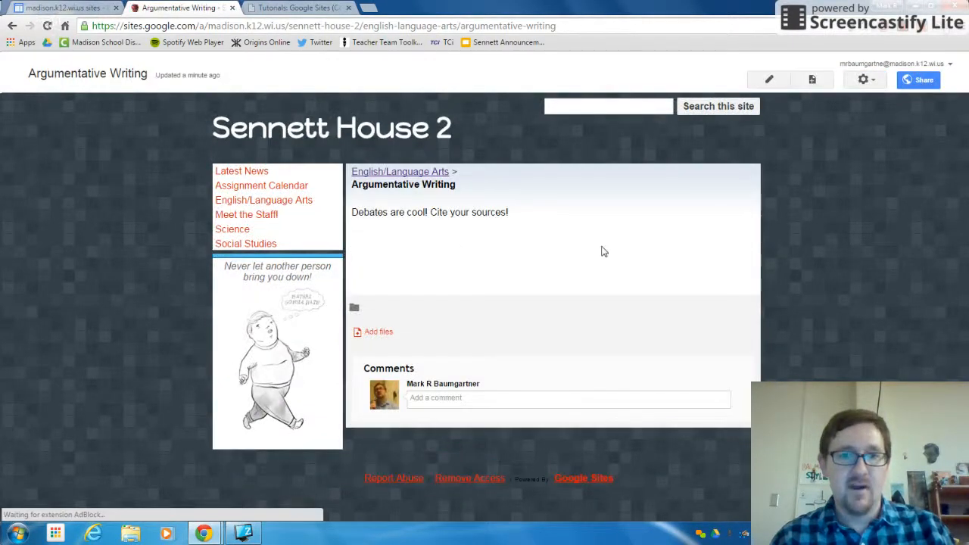